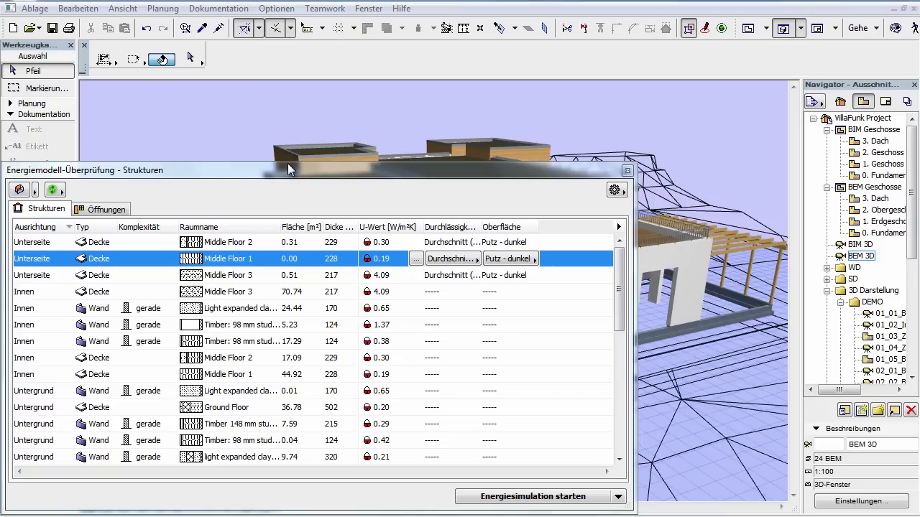
# Make the Energiemodell-Überprüfung window taller and wider so the Structures table shows more rows and columns
pyautogui.moveTo(288, 164); pyautogui.dragTo(288, 99)
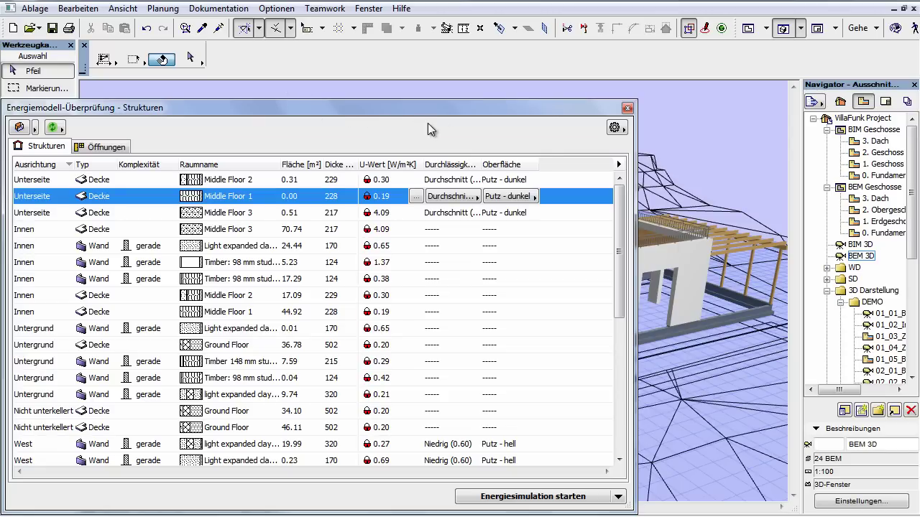
pyautogui.moveTo(636, 143); pyautogui.dragTo(719, 150)
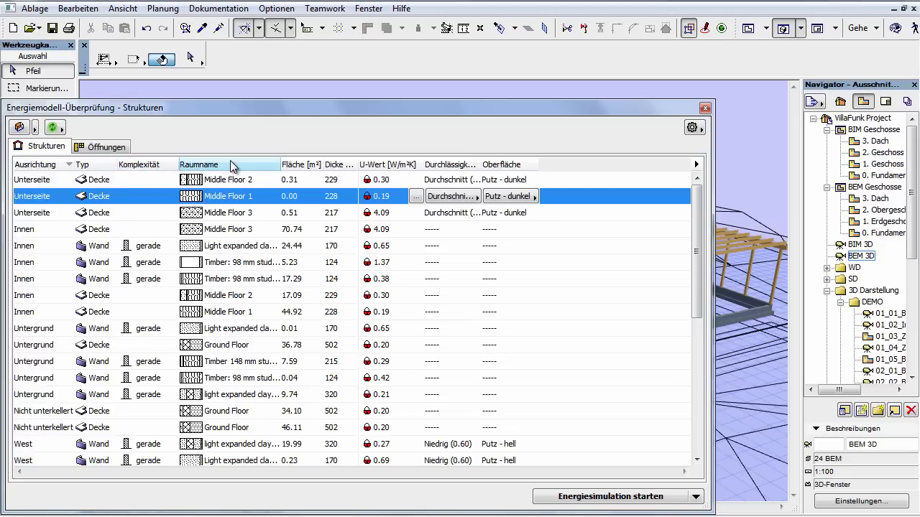
# Move Raumname after Fläche, place Fläche ahead of Komplexität, and slightly widen Ausrichtung
pyautogui.moveTo(231, 166)
pyautogui.mouseDown()
pyautogui.moveTo(309, 176)
pyautogui.moveTo(324, 163)
pyautogui.mouseUp()
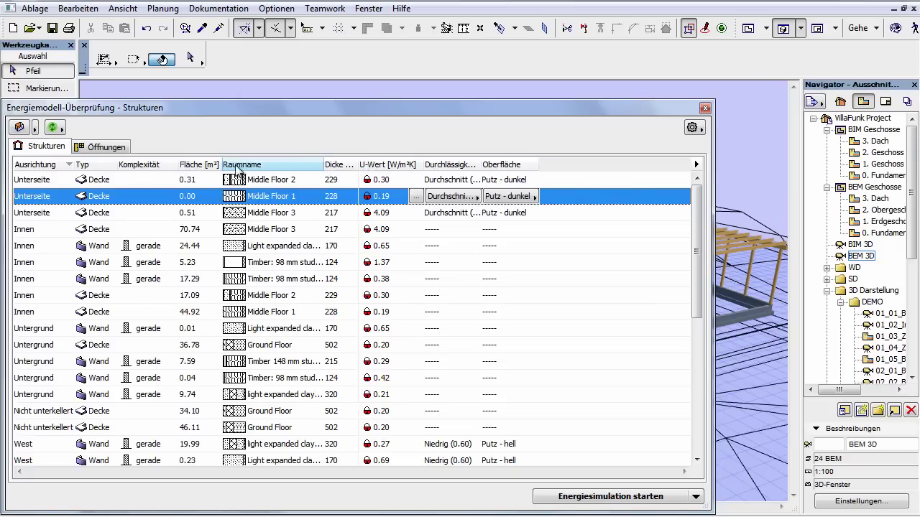
pyautogui.moveTo(205, 164); pyautogui.dragTo(131, 164)
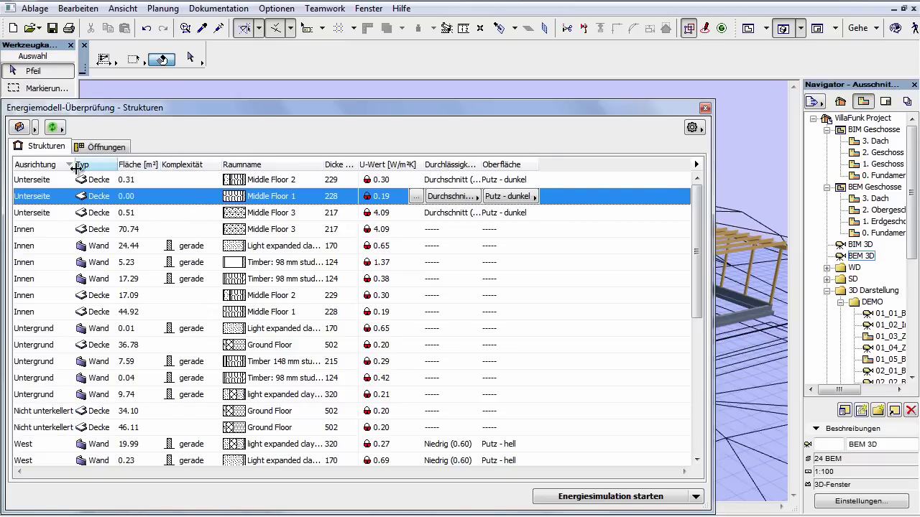
pyautogui.moveTo(74, 165); pyautogui.dragTo(87, 167)
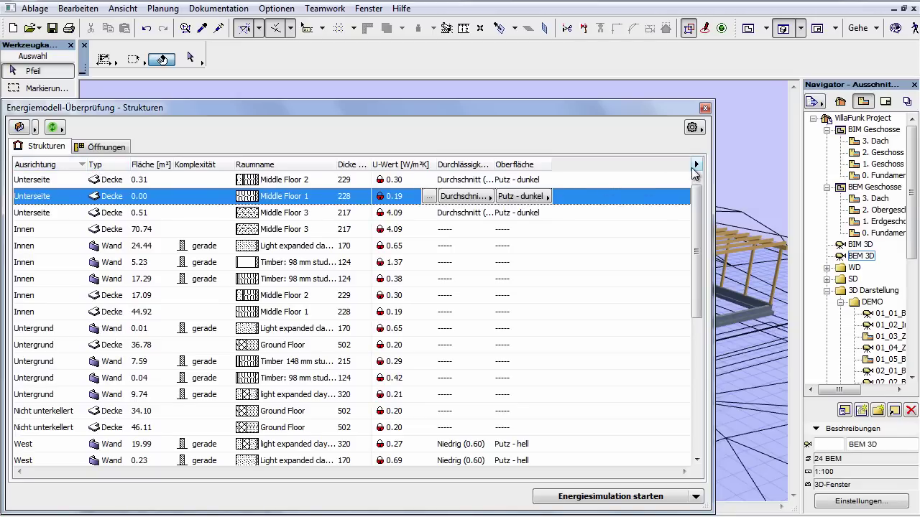
# Reset the table to its default column layout, then show the Kategorie column
pyautogui.click(695, 164)
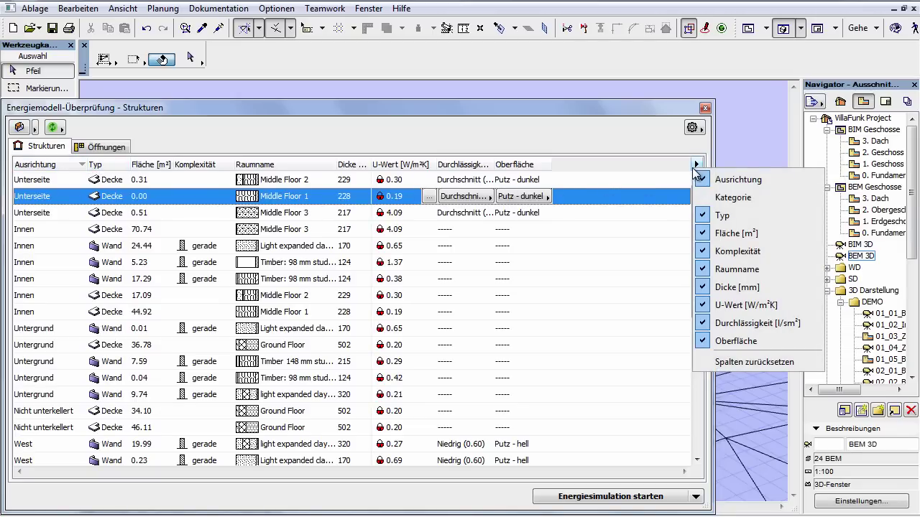
pyautogui.click(806, 363)
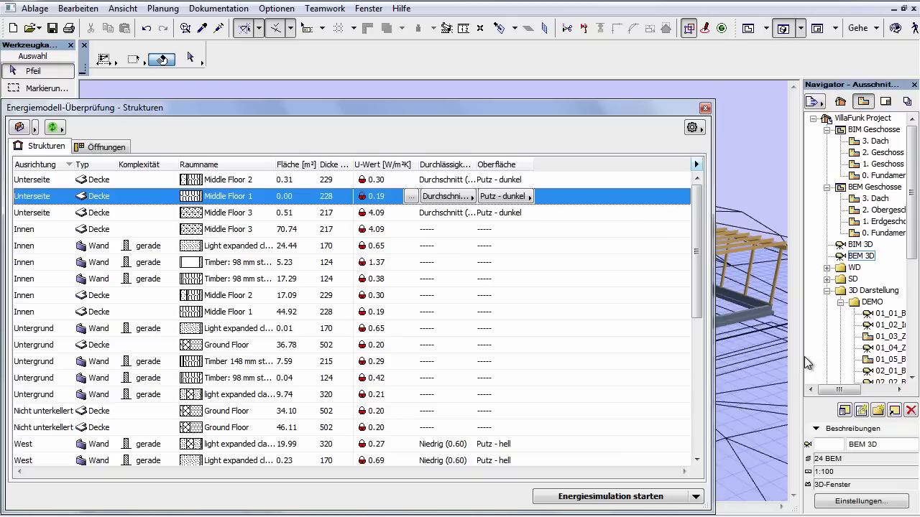
pyautogui.click(696, 165)
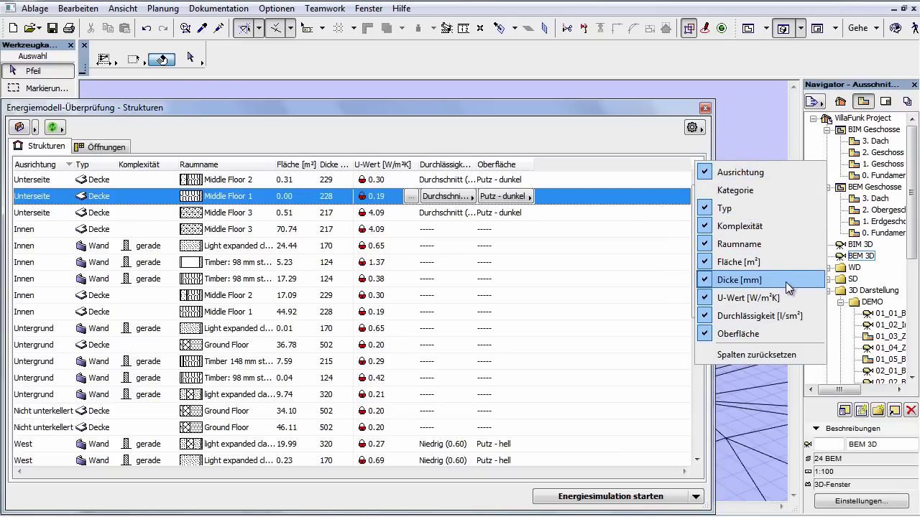
pyautogui.click(797, 188)
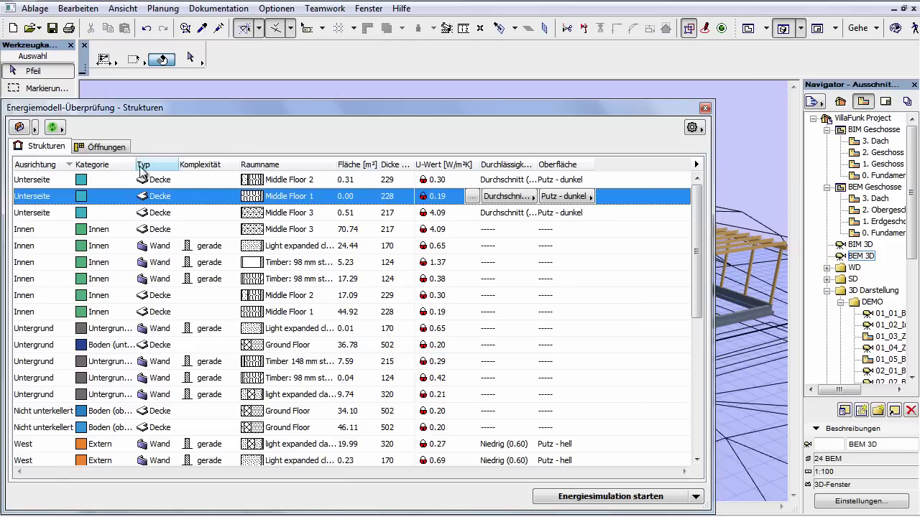
# Widen the Kategorie column to show full category names and the Dicke column to fit 'Dicke [mm]'
pyautogui.moveTo(135, 165); pyautogui.dragTo(198, 166)
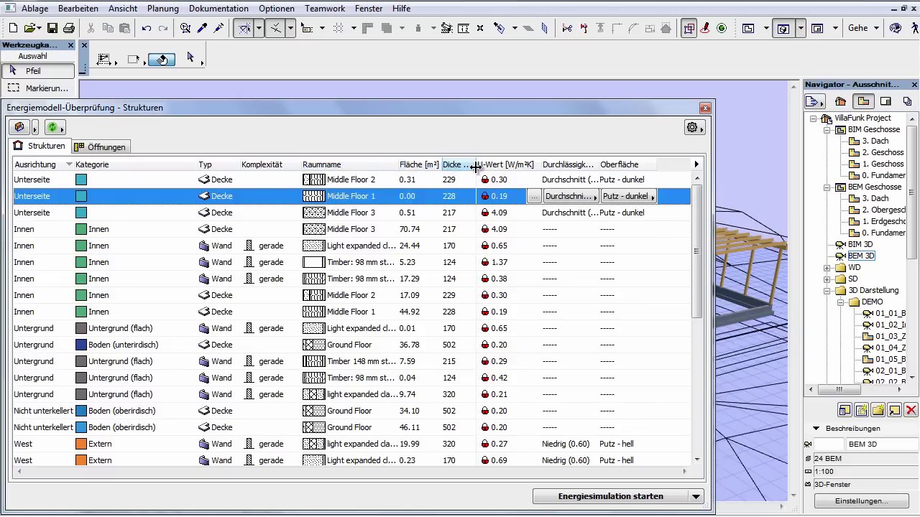
pyautogui.moveTo(476, 165); pyautogui.dragTo(486, 166)
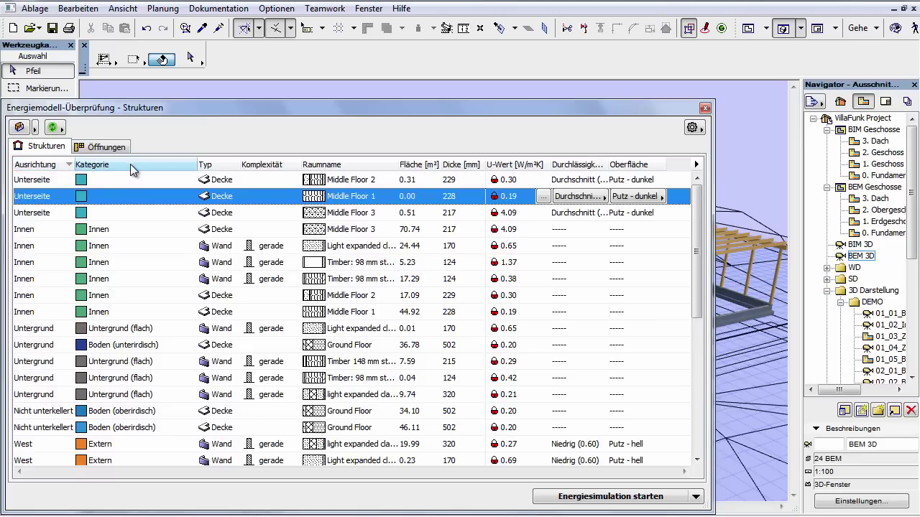
# Select the Innen Middle Floor 3 row and sort the table by Kategorie
pyautogui.click(138, 235)
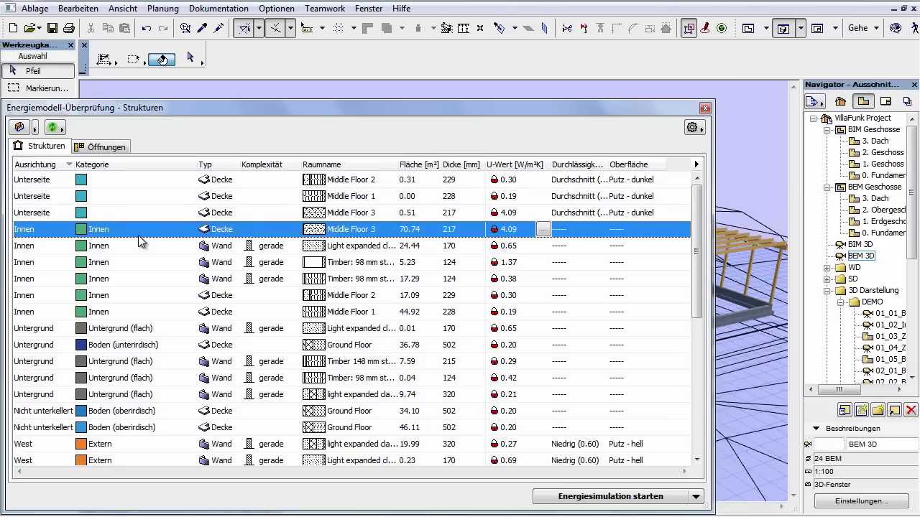
pyautogui.click(151, 170)
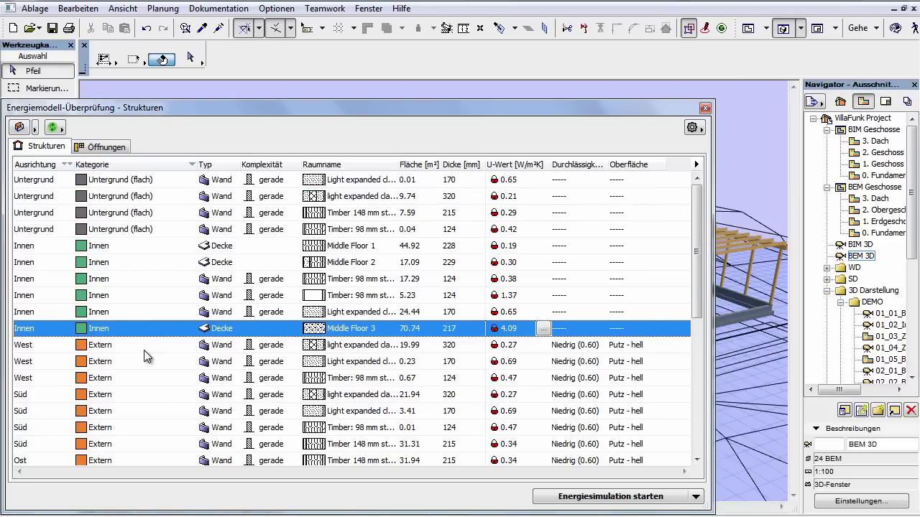
pyautogui.scroll(-1, 144, 350)
pyautogui.scroll(-2, 144, 351)
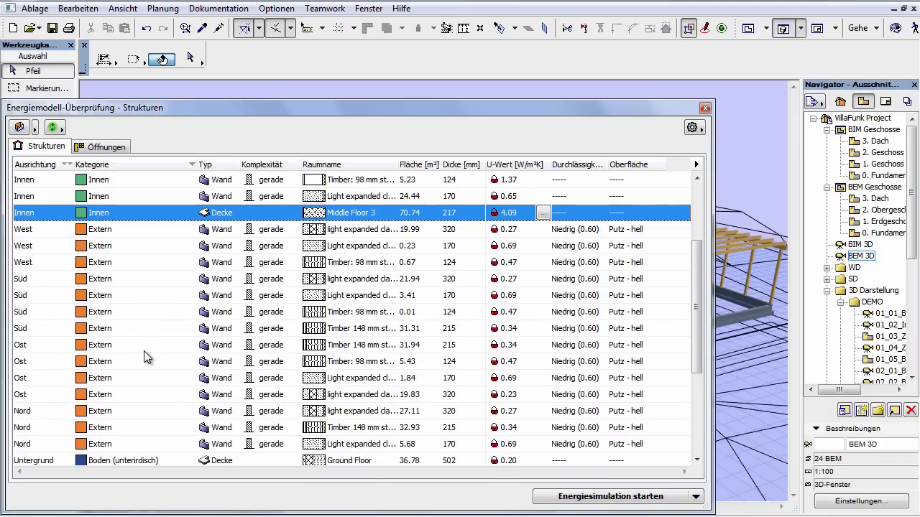
pyautogui.scroll(3, 144, 351)
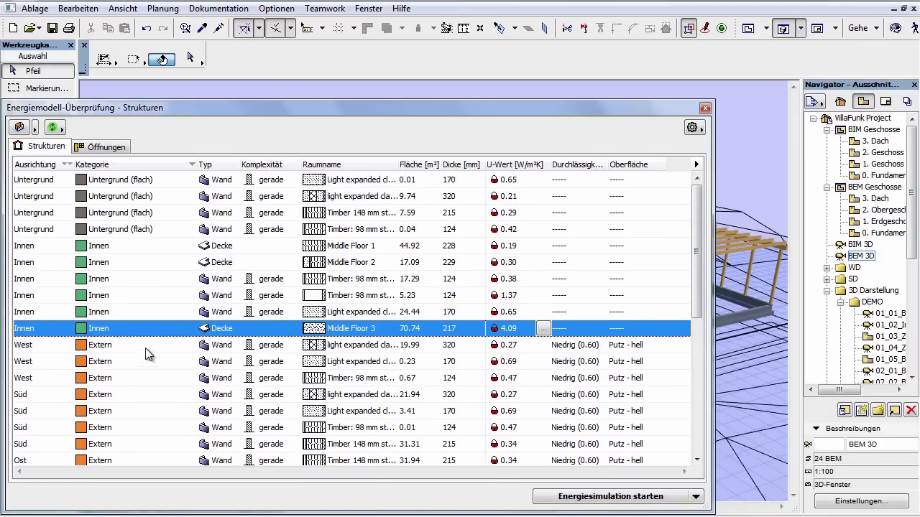
# Add Typ and then Komplexität as further sort criteria
pyautogui.click(223, 171)
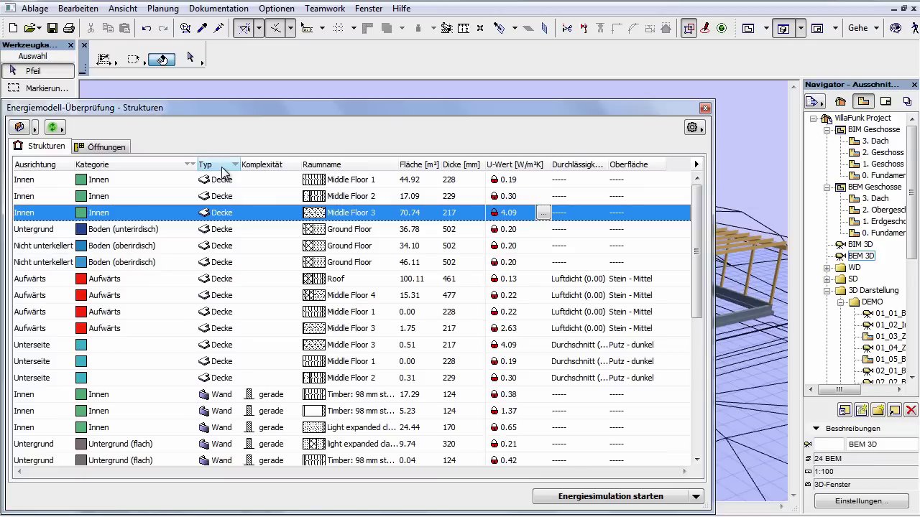
pyautogui.scroll(-1, 223, 279)
pyautogui.scroll(-1, 223, 279)
pyautogui.scroll(-1, 223, 279)
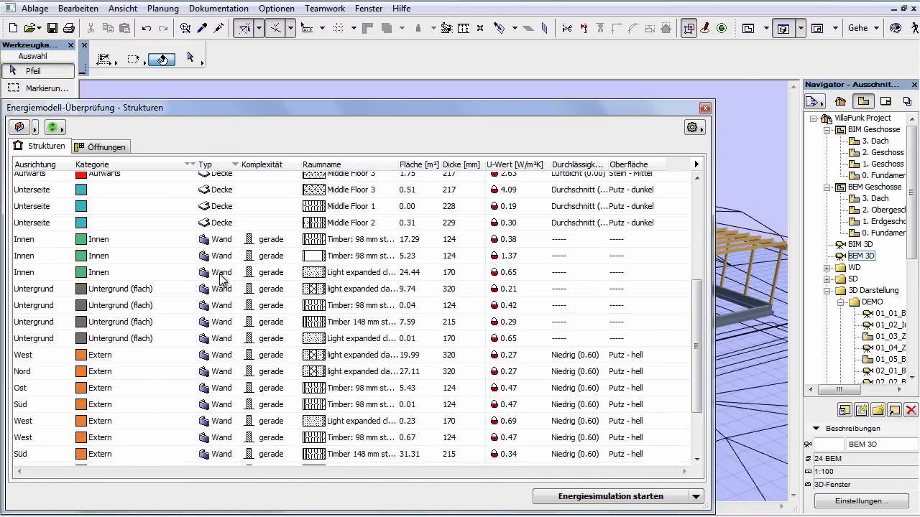
pyautogui.scroll(-1, 223, 279)
pyautogui.scroll(-1, 223, 279)
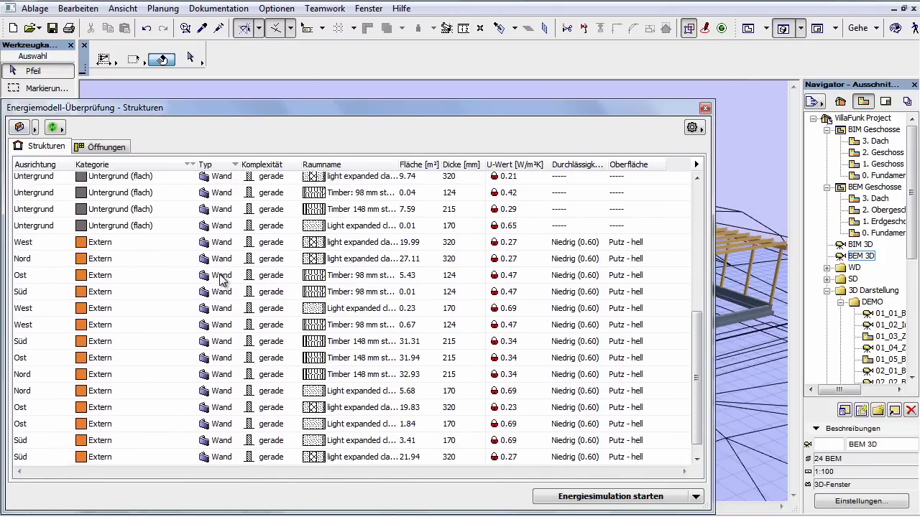
pyautogui.scroll(2, 223, 279)
pyautogui.scroll(2, 222, 279)
pyautogui.scroll(2, 222, 279)
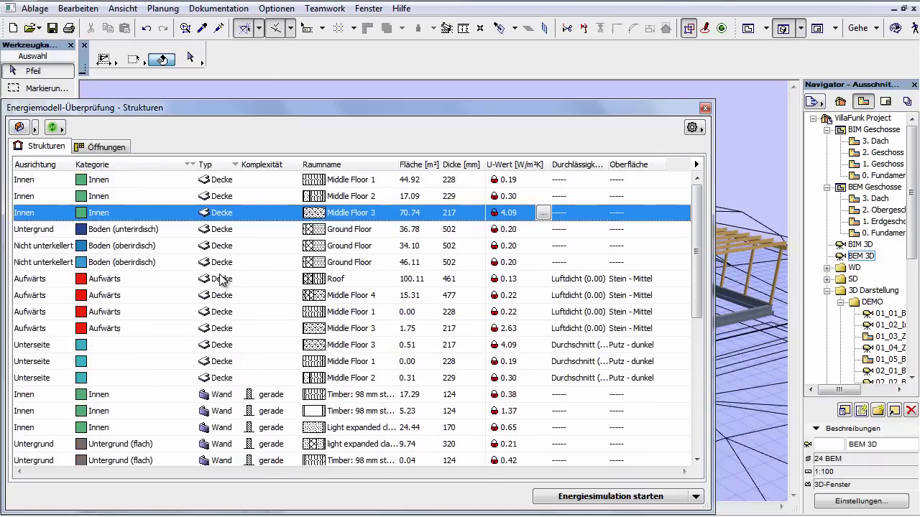
pyautogui.click(272, 167)
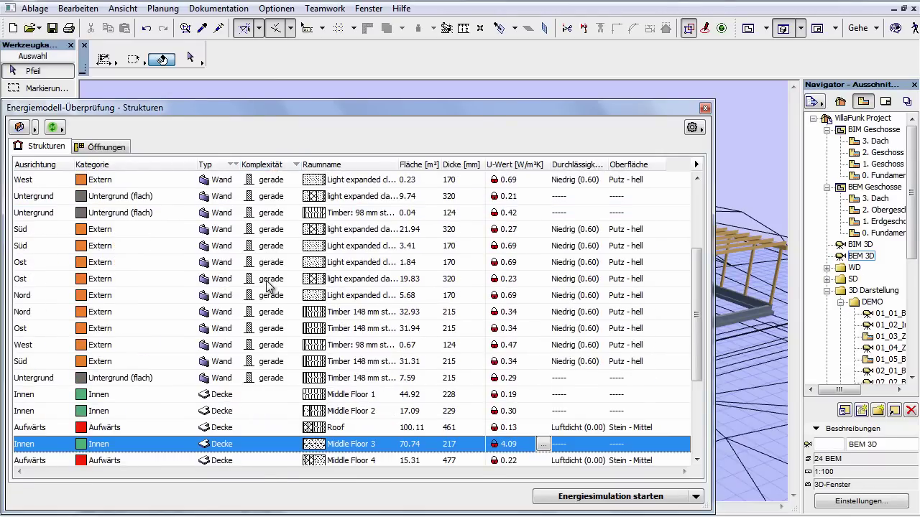
pyautogui.scroll(2, 270, 286)
pyautogui.scroll(1, 268, 286)
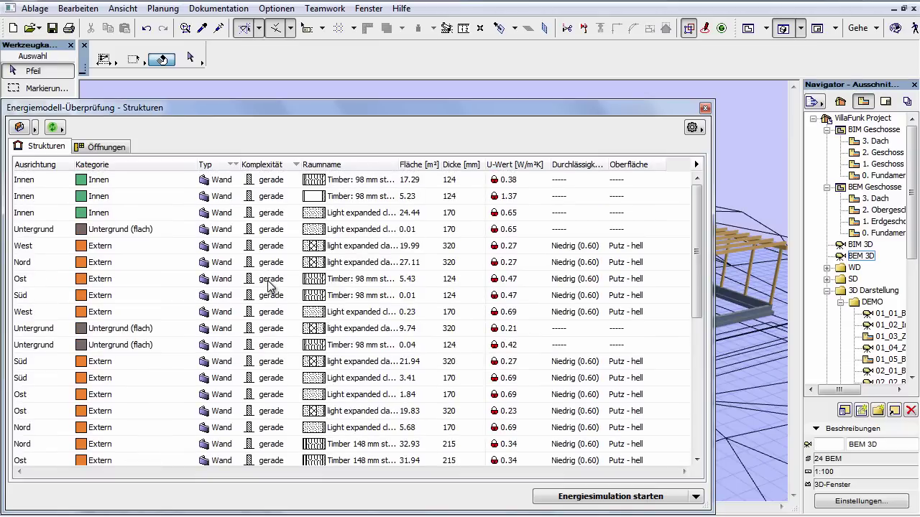
# Sort by Raumname, then by Fläche [m²] descending so the 100.11 Roof row leads
pyautogui.click(371, 167)
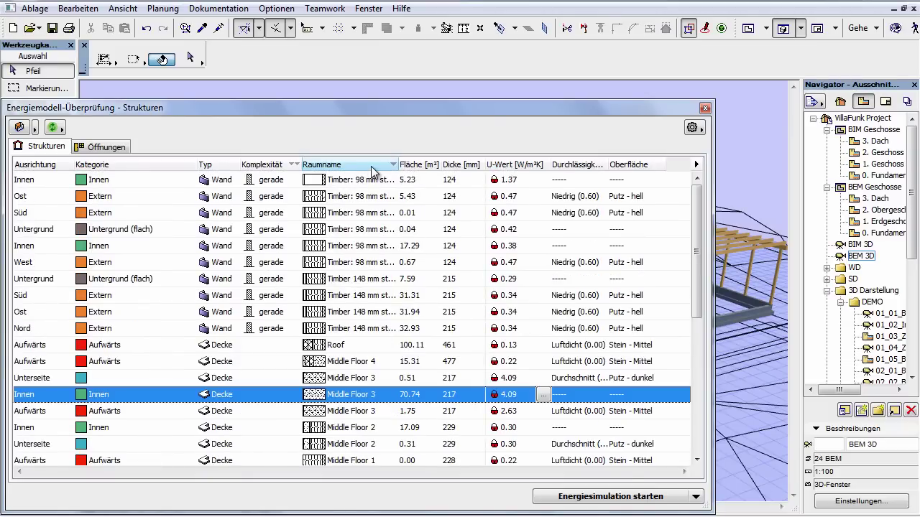
pyautogui.click(420, 166)
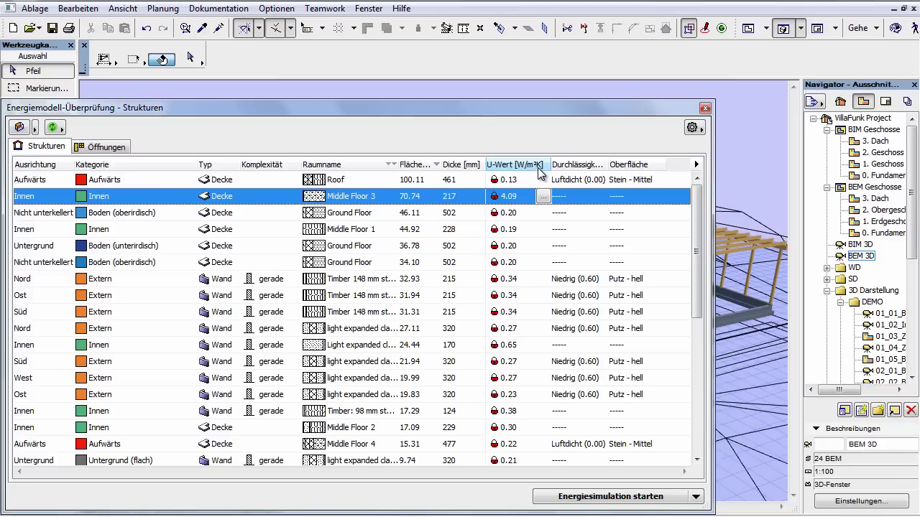
# Widen the Durchlässigkeit column so its 'Durchlässigkeit [l/sm²]' header reads in full
pyautogui.moveTo(608, 164); pyautogui.dragTo(636, 165)
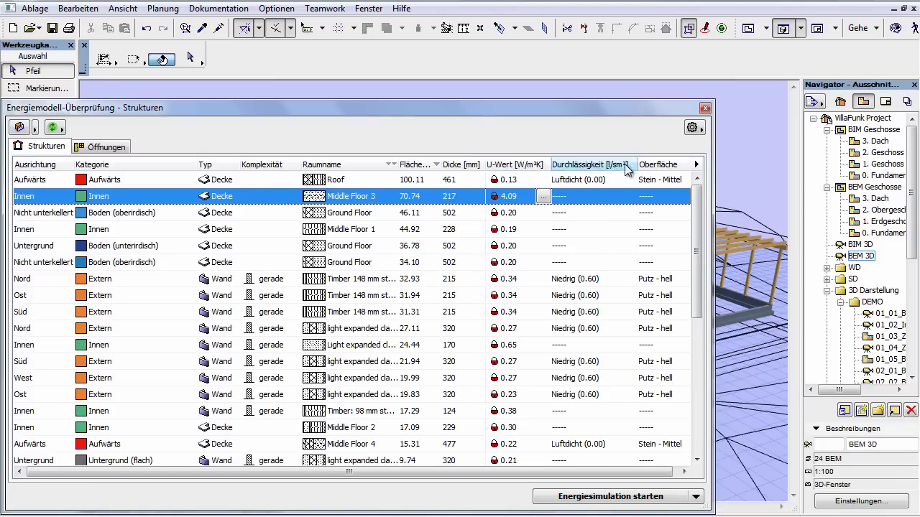